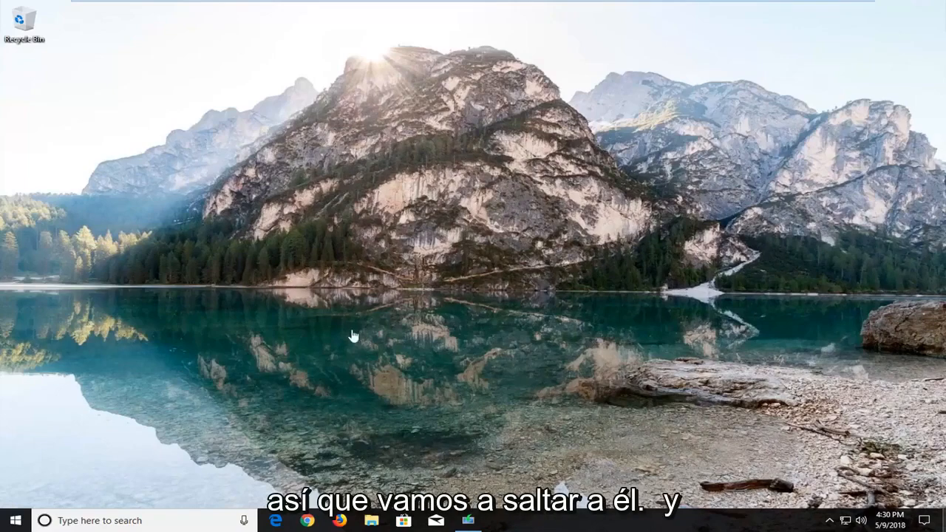
Launch Task Manager from the taskbar's right-click menu and drag its window toward screen centre.
right_click(576, 522)
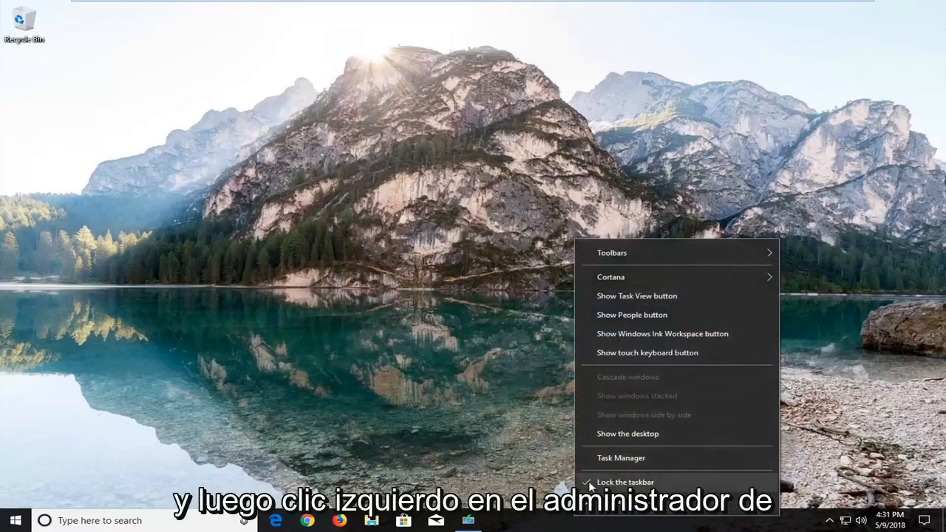
left_click(597, 460)
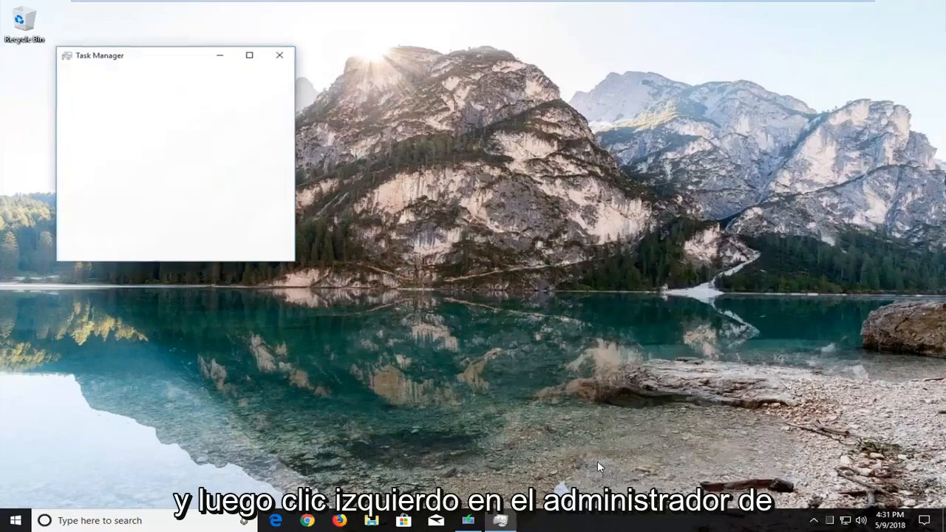
left_click_drag(177, 56, 384, 88)
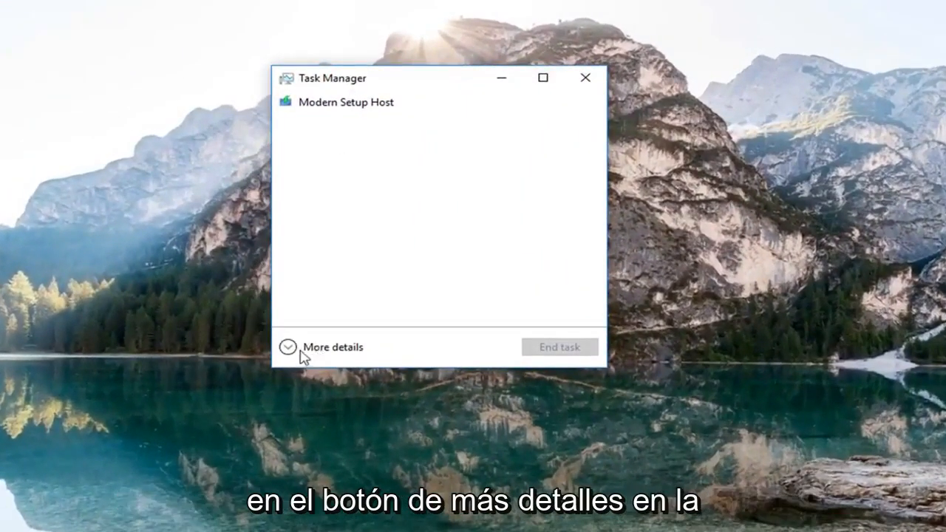
Expand Task Manager via More details and focus the process list on the Cortana entry.
left_click(306, 348)
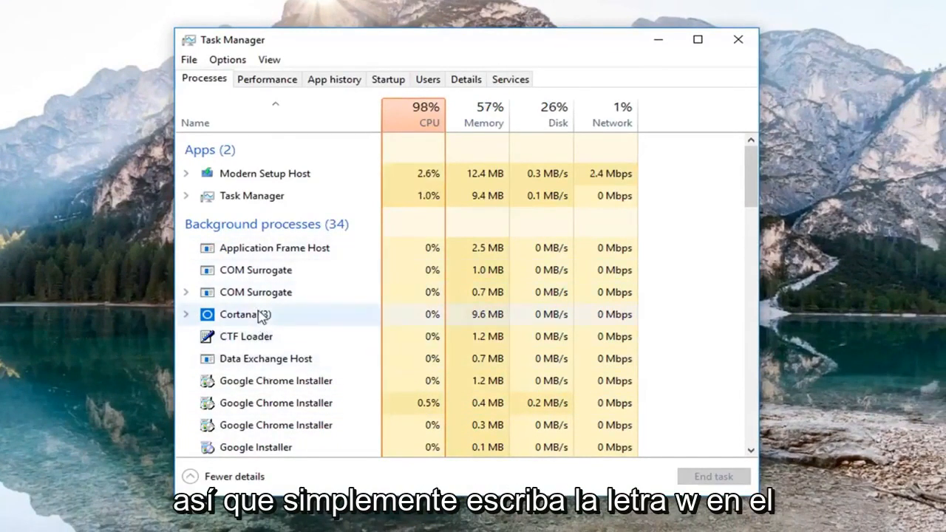
left_click(280, 316)
type("w")
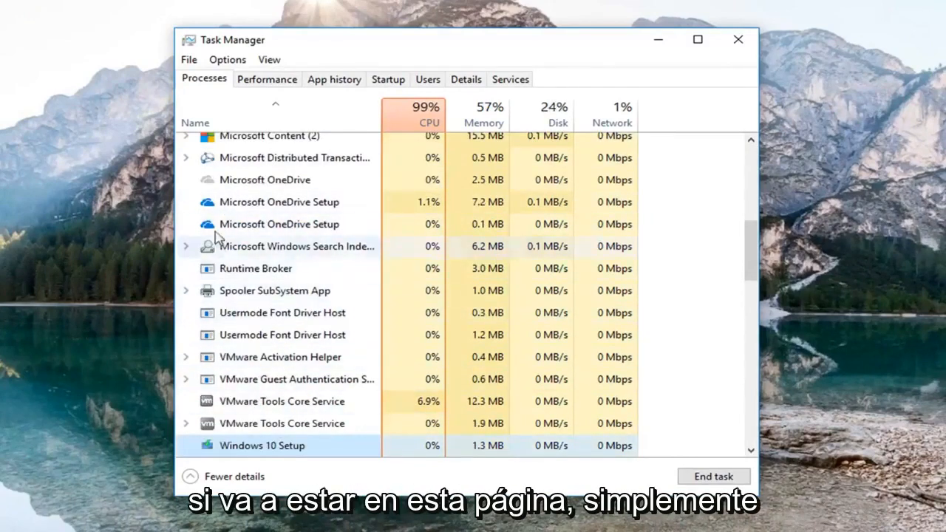
Select the Microsoft OneDrive Setup row to start navigating toward Windows Explorer.
left_click(281, 201)
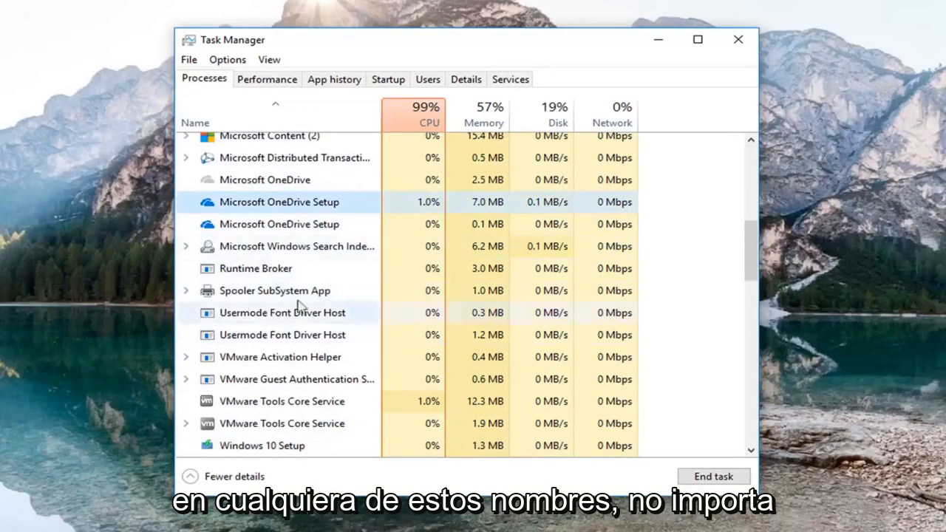
scroll(296, 303, "up", 1)
scroll(295, 303, "up", 3)
scroll(273, 306, "down", 3)
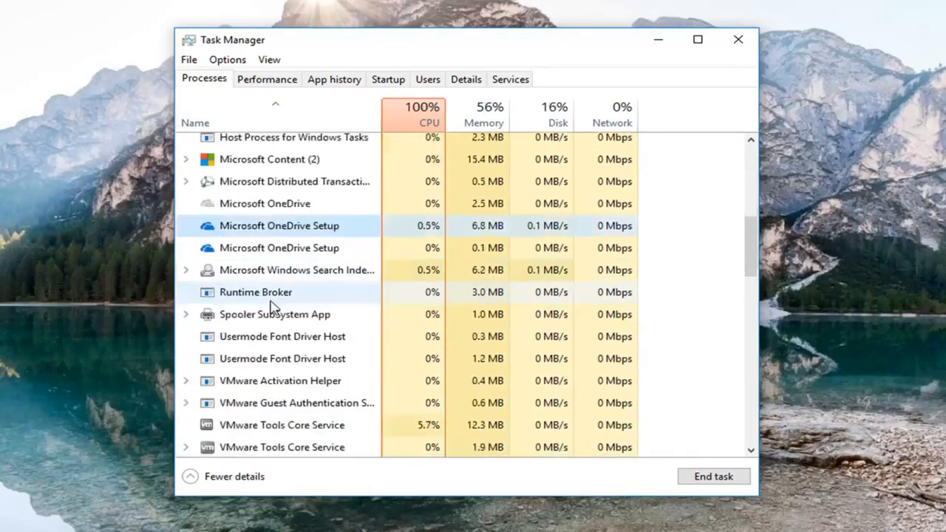
type("windows e")
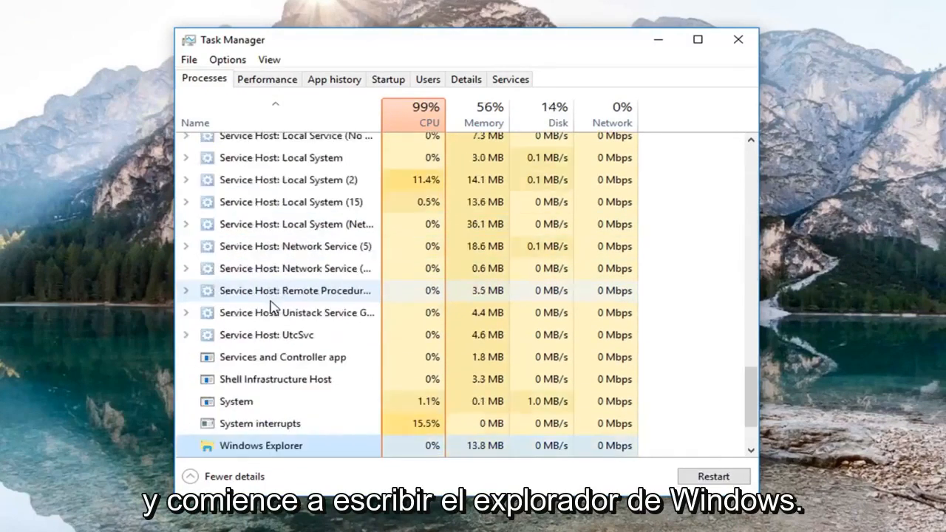
scroll(274, 307, "up", 2)
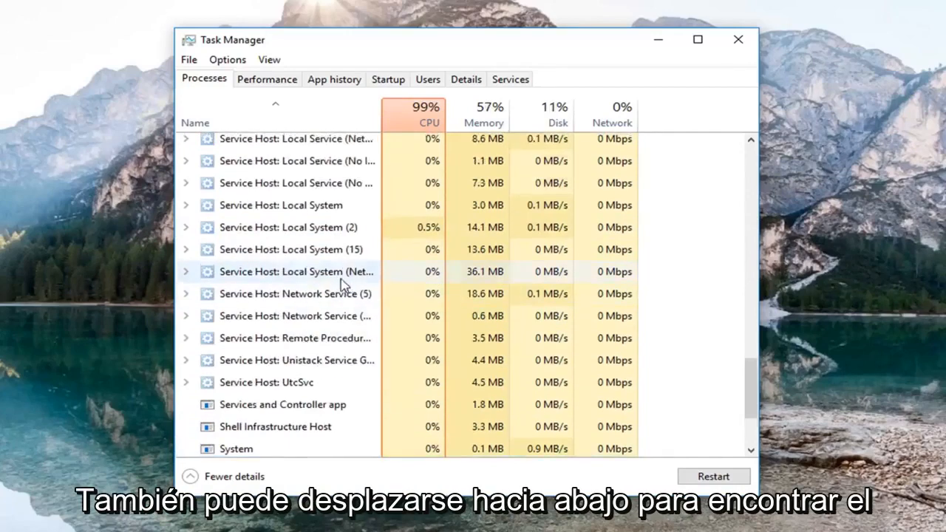
scroll(281, 325, "down", 4)
scroll(281, 342, "up", 1)
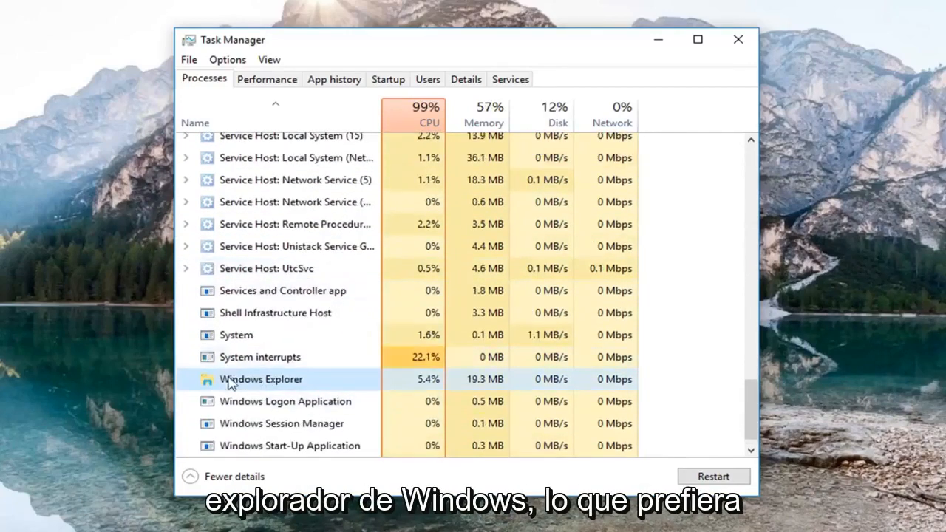
scroll(252, 369, "up", 1)
scroll(246, 401, "down", 1)
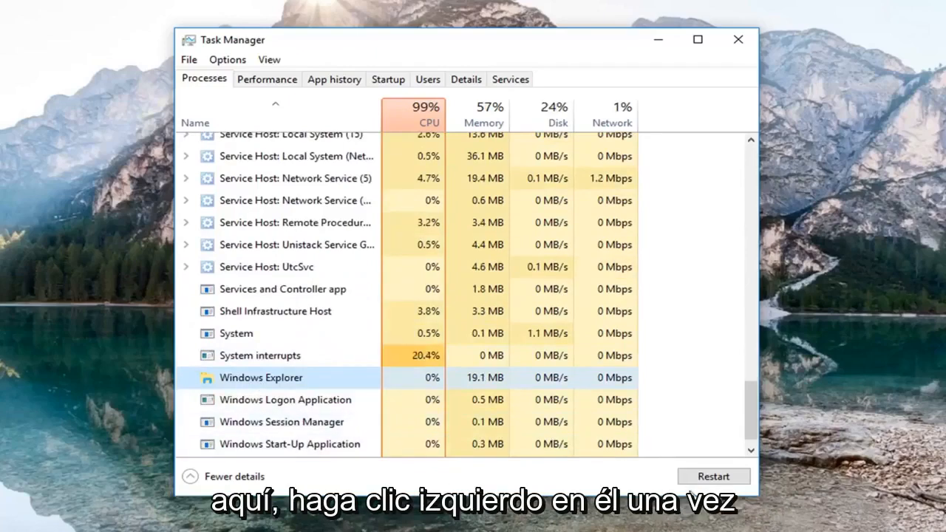
Restart the selected Windows Explorer process so the taskbar reloads.
left_click(707, 482)
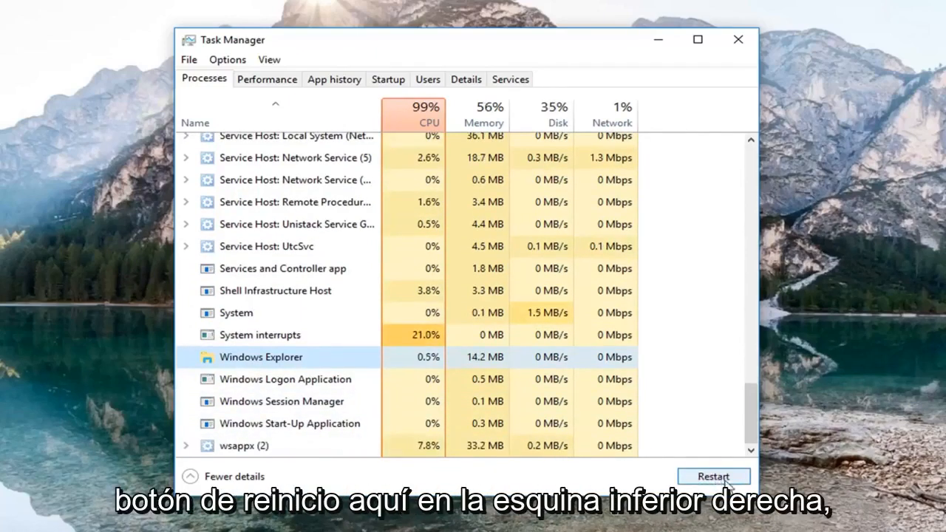